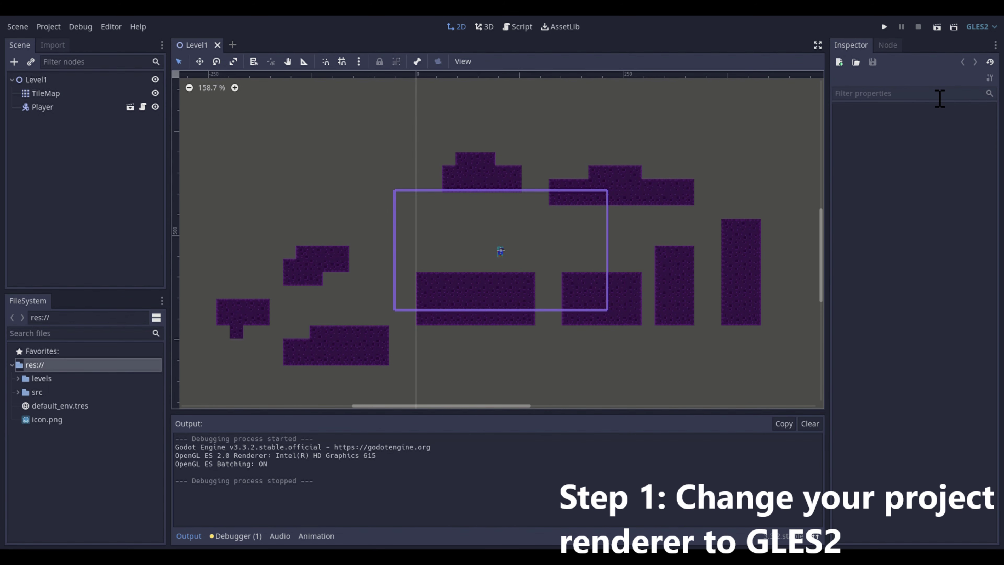
Select GLES2 as the project's renderer
click(974, 28)
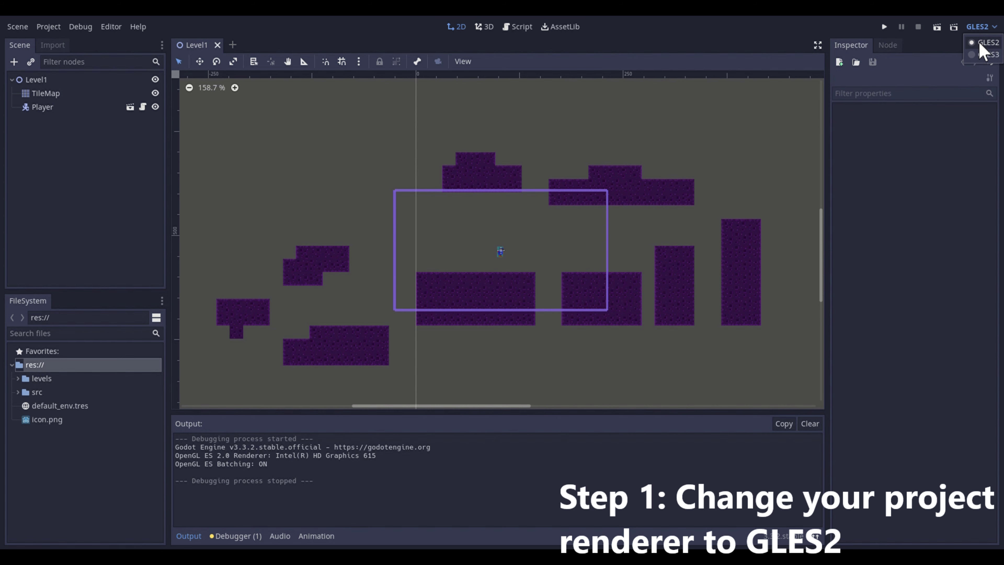
click(982, 44)
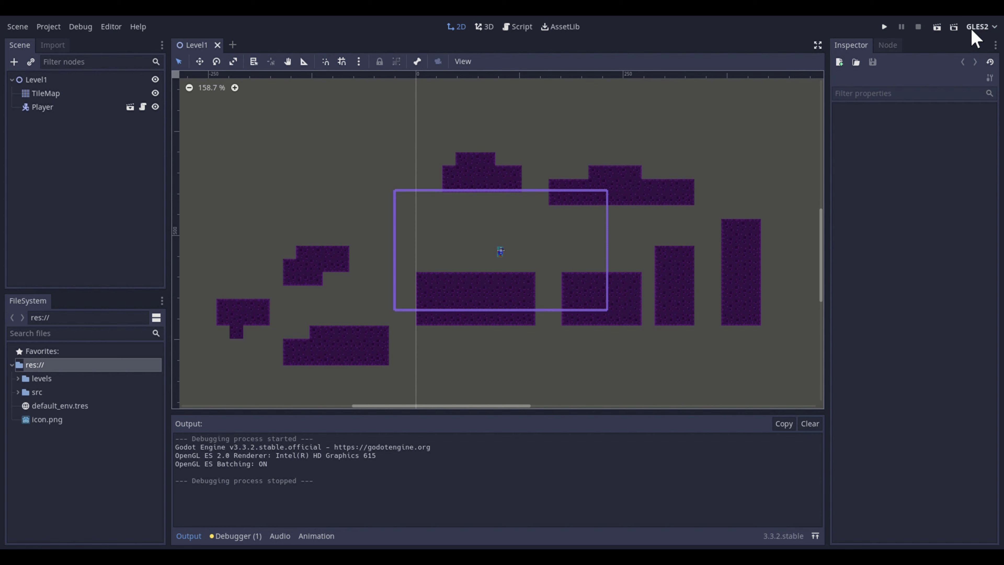
click(979, 26)
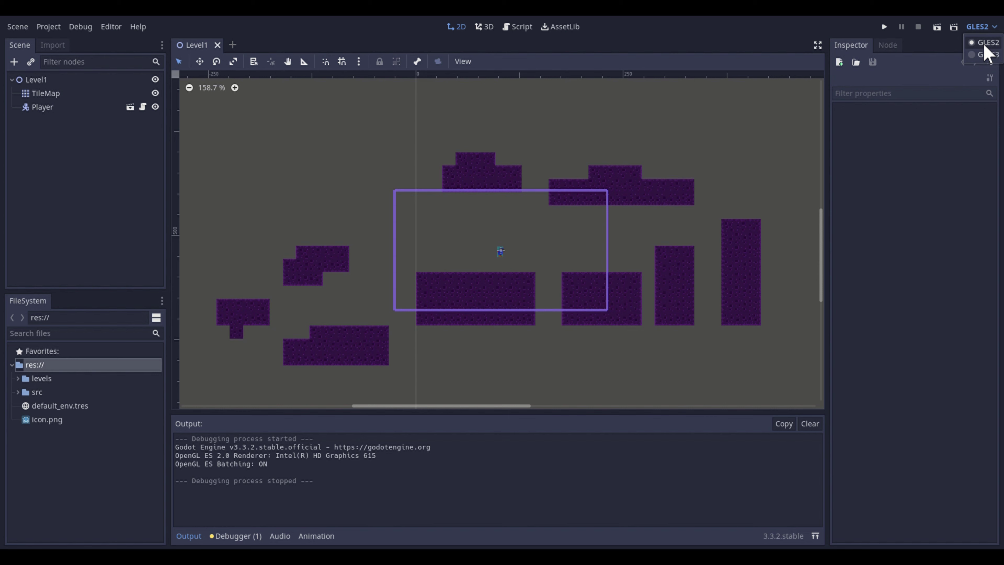
click(790, 43)
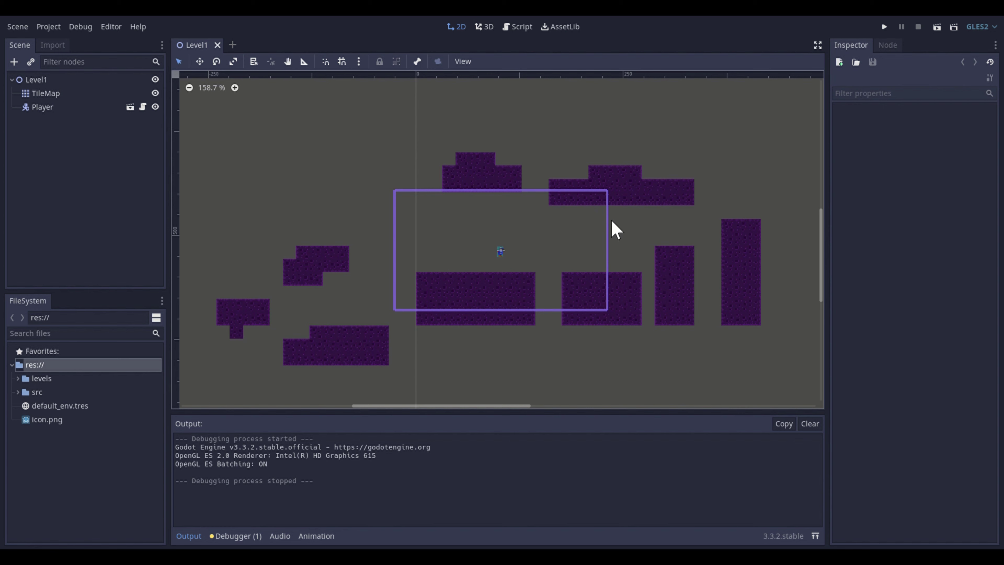
Search the node types available for a new node for "parti"
key(ctrl+a)
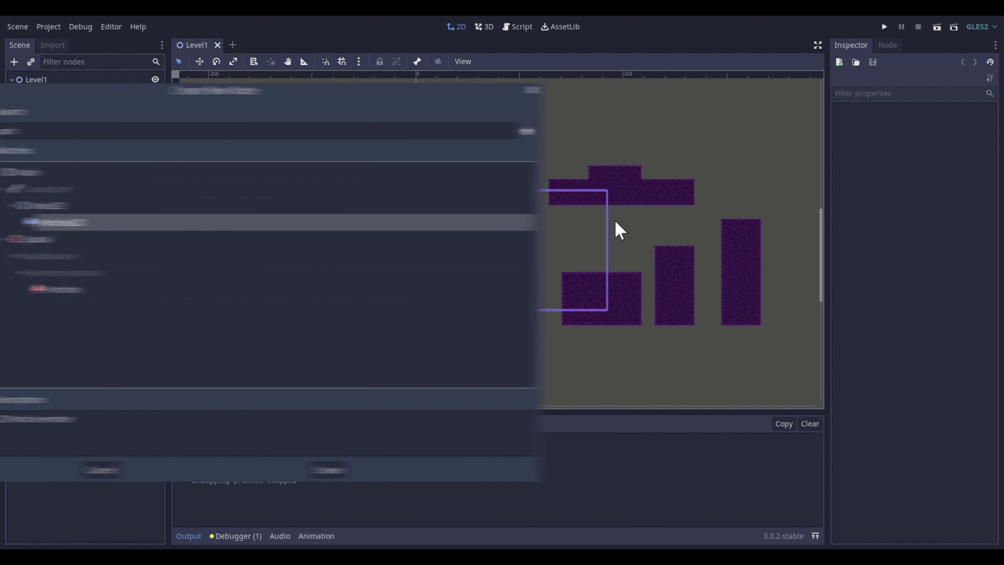
text(parti)
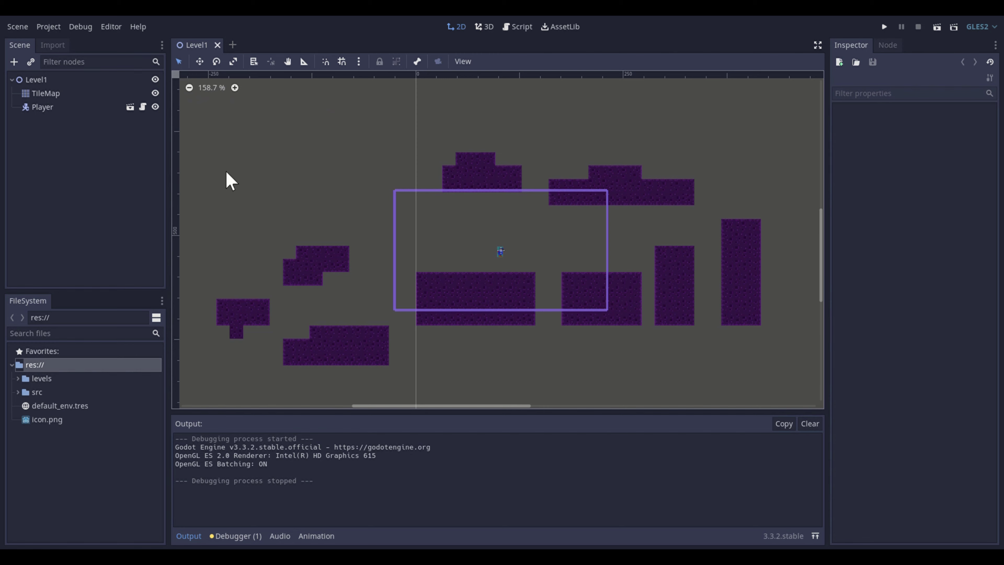
Add an HTML5 export preset to the project
click(49, 27)
click(74, 91)
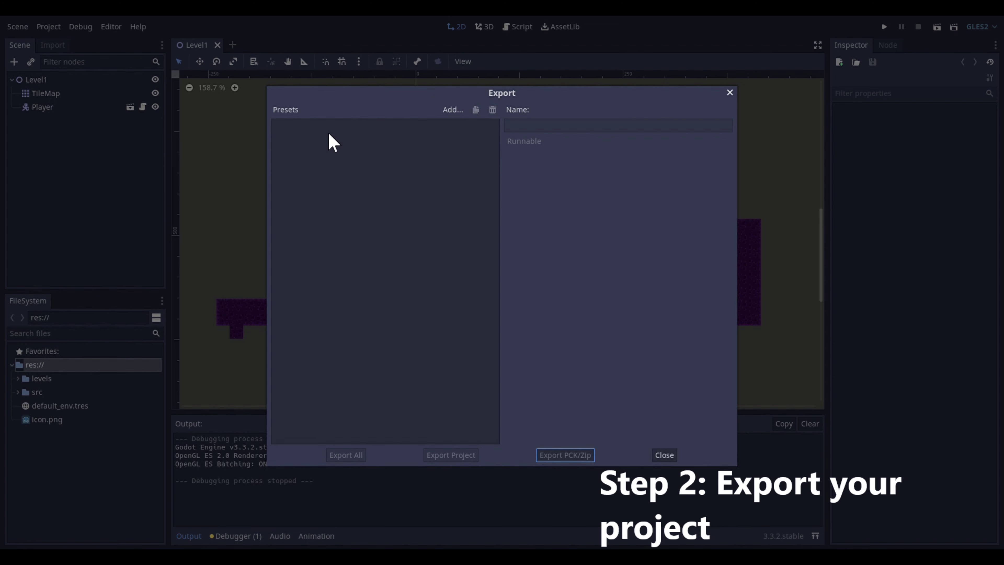
click(455, 112)
click(482, 162)
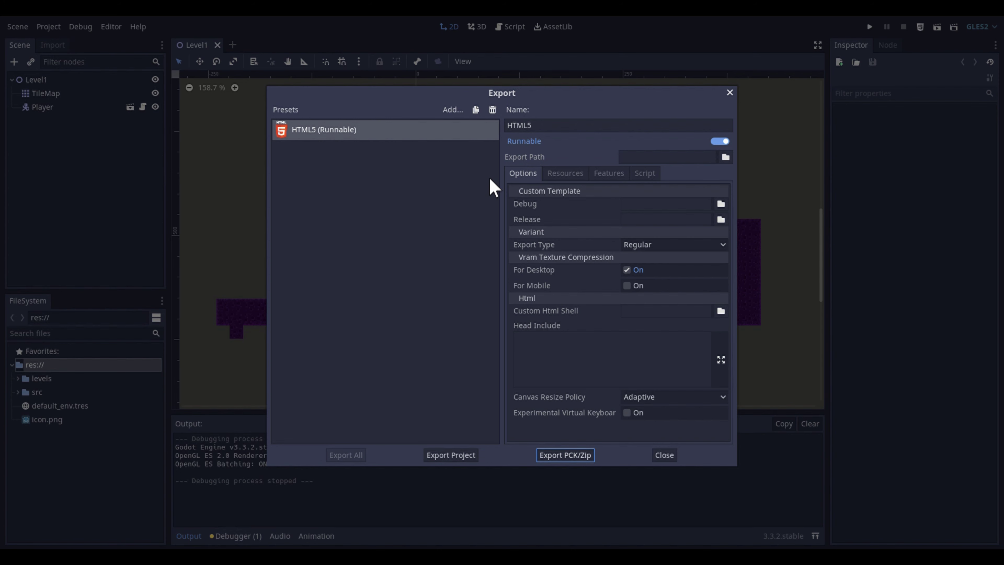
Export the project with the HTML5 preset as Platformer.html into a new folder named "Test Folder" inside the project's Main folder
click(460, 454)
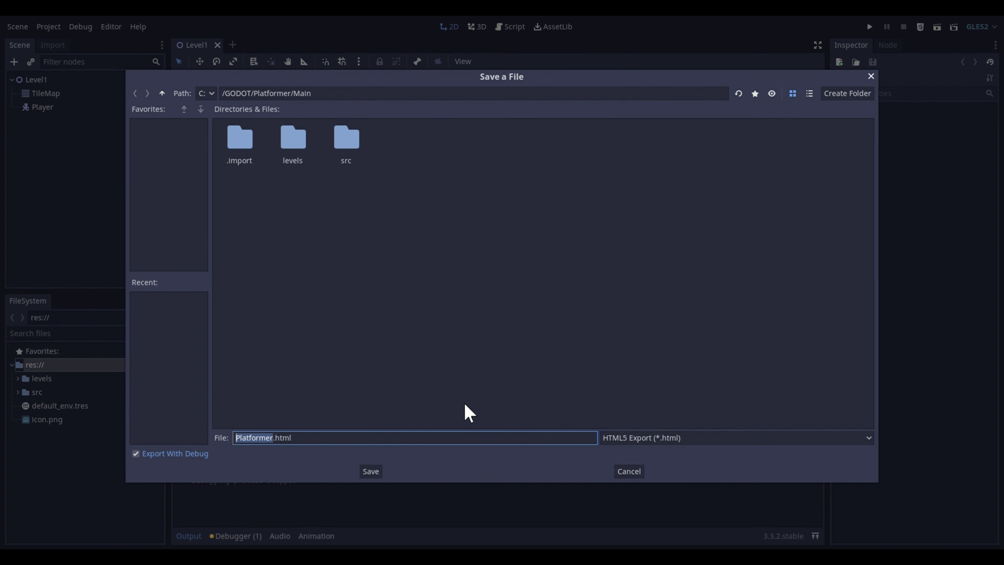
right_click(458, 205)
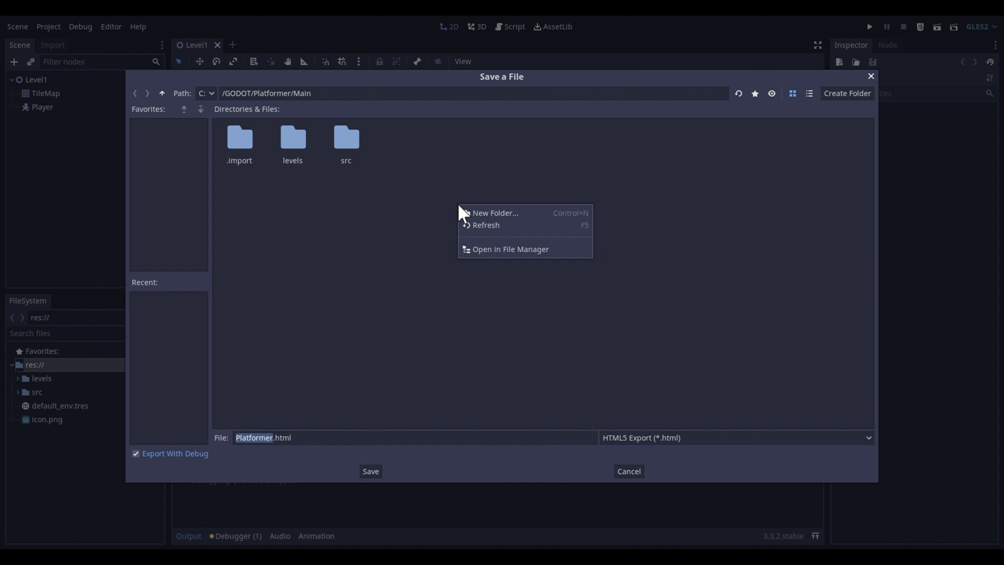
click(493, 215)
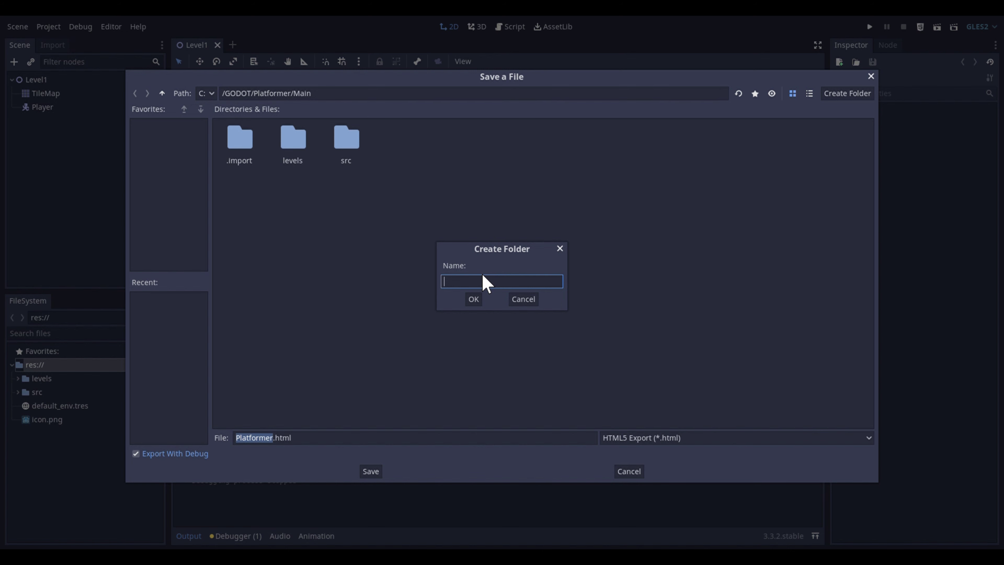
text(Test Folder)
click(475, 300)
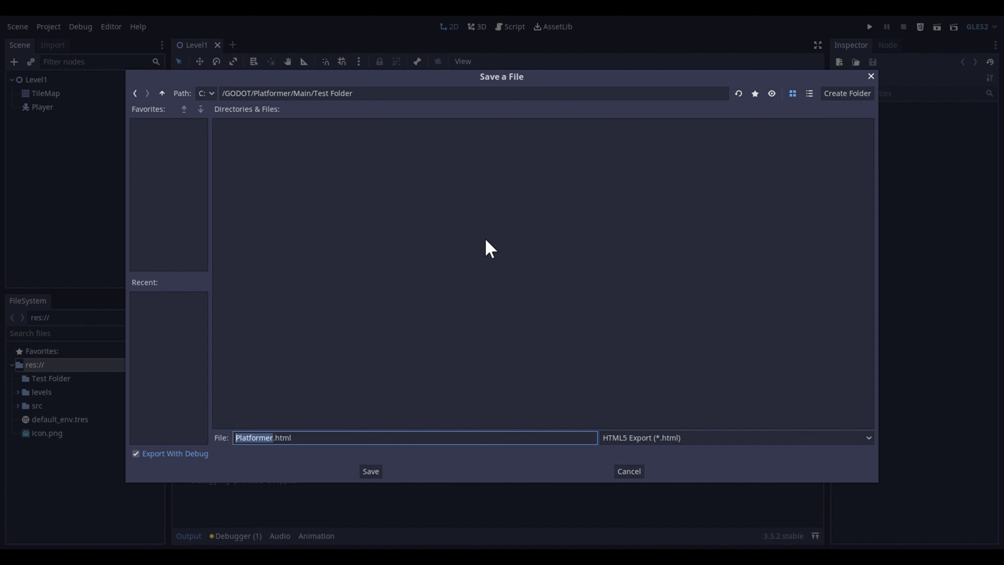
click(370, 471)
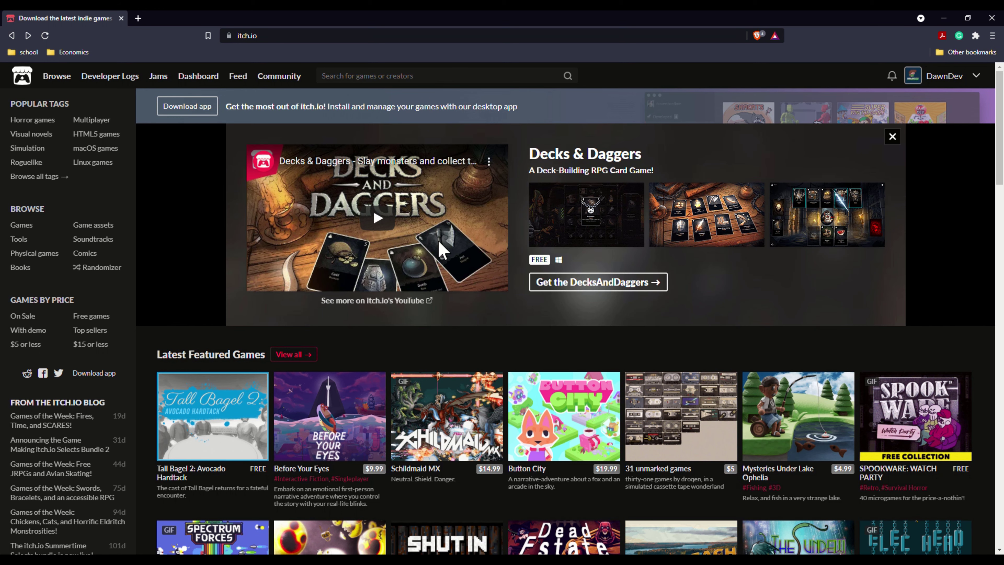
Switch to itch.io in the browser, and create a new project titled "Tutorial Game" from the creator dashboard
click(214, 77)
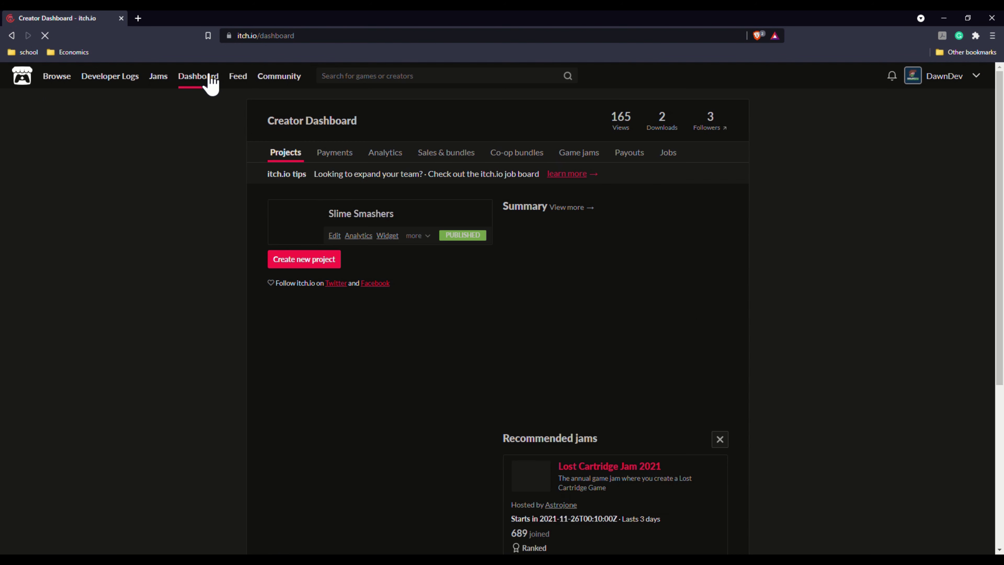
click(310, 262)
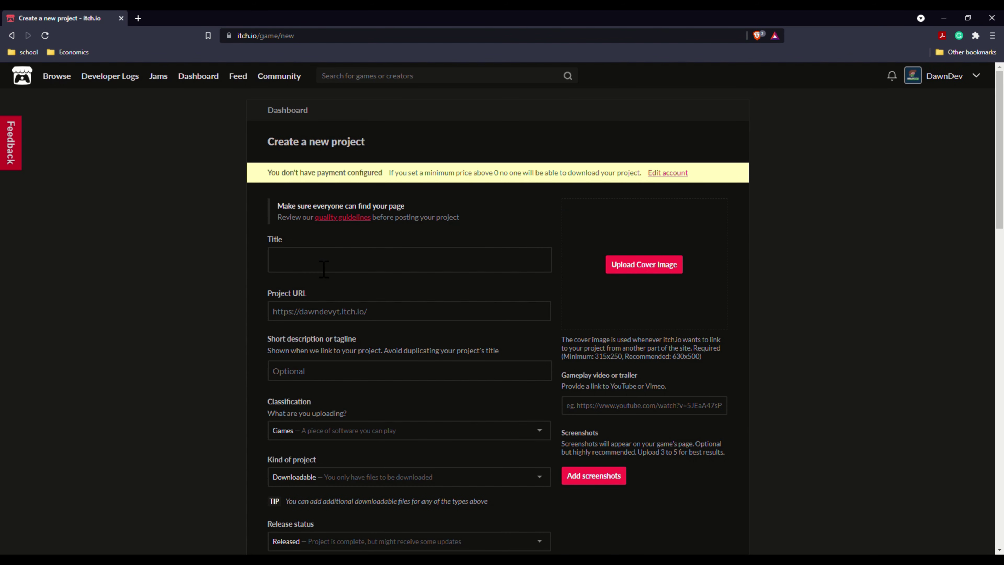
click(331, 264)
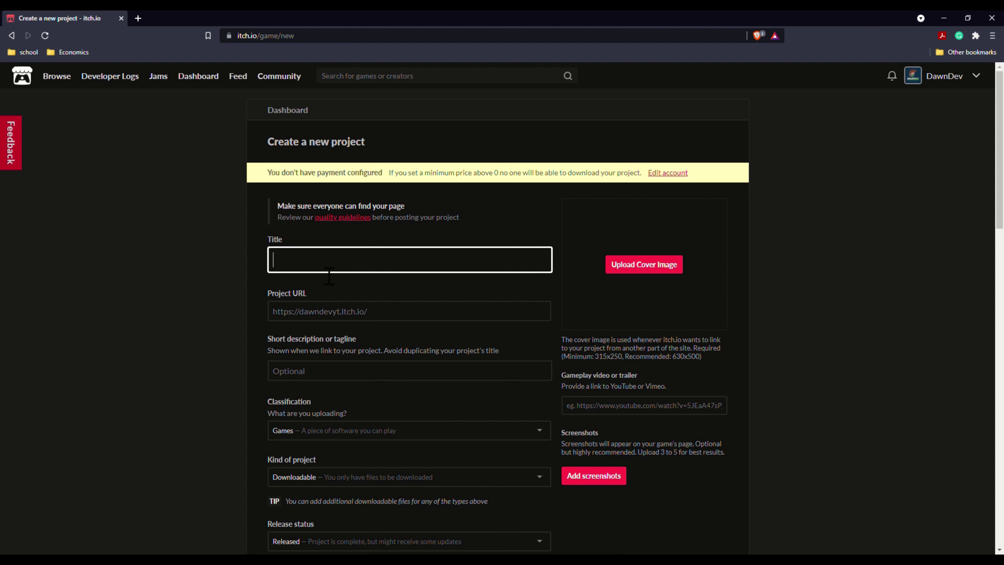
text(Tutorial Game)
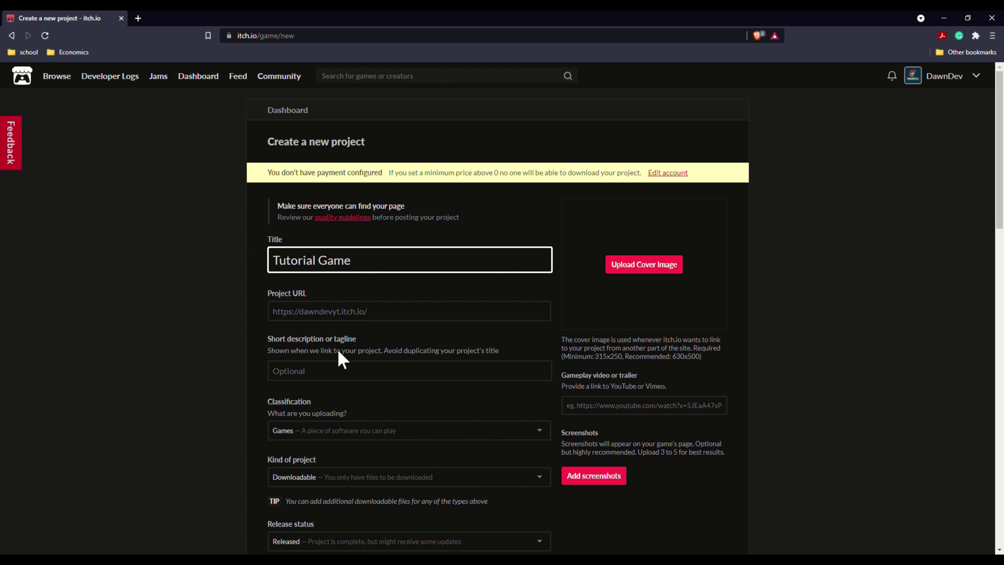
Enter "Tutorial Video" as the project's short description and choose Games as its classification
scroll(338, 354, down, 3)
click(310, 200)
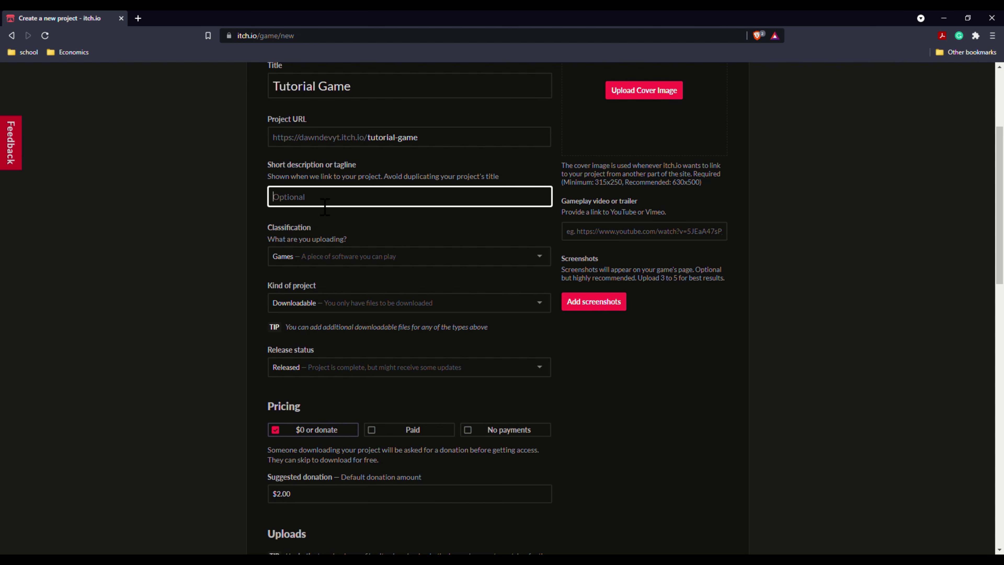
text(Tutorial Video)
click(398, 268)
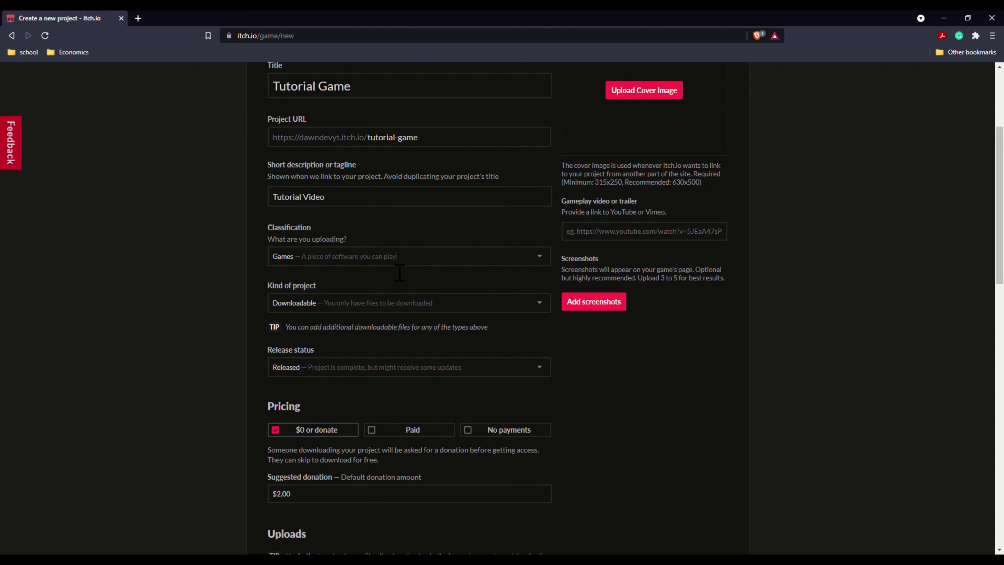
click(505, 264)
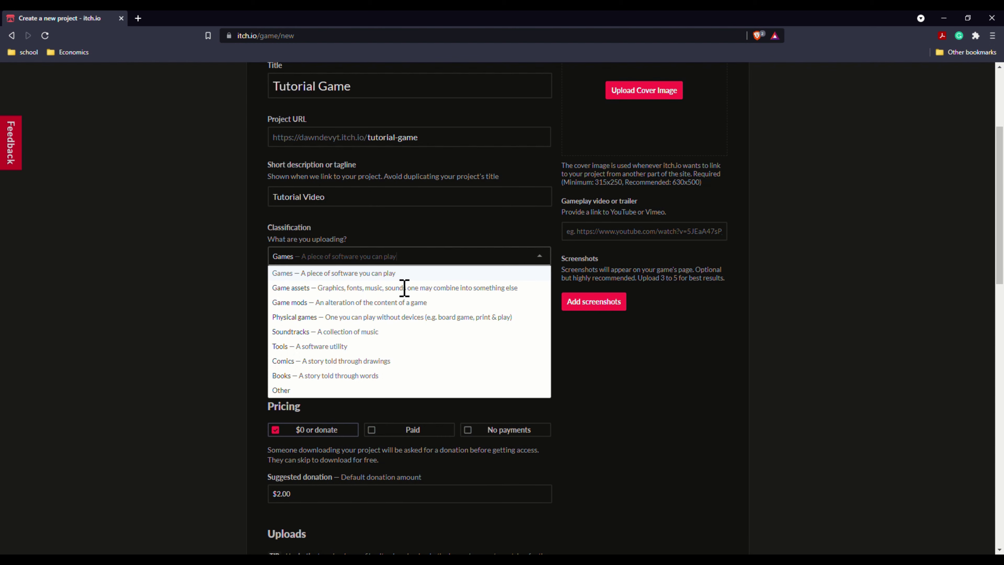
click(316, 274)
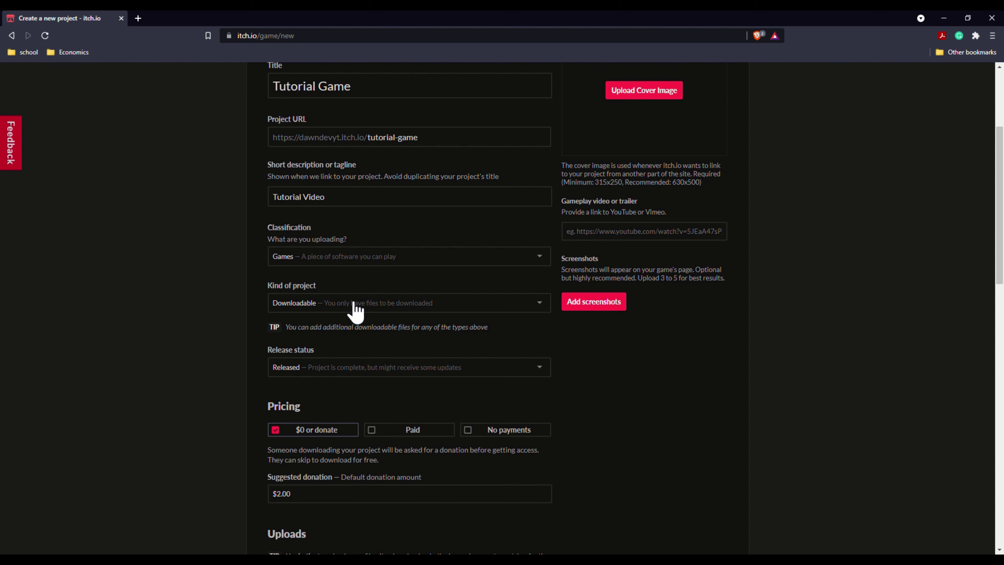
Set the kind of project to HTML and the release status to In development
click(423, 310)
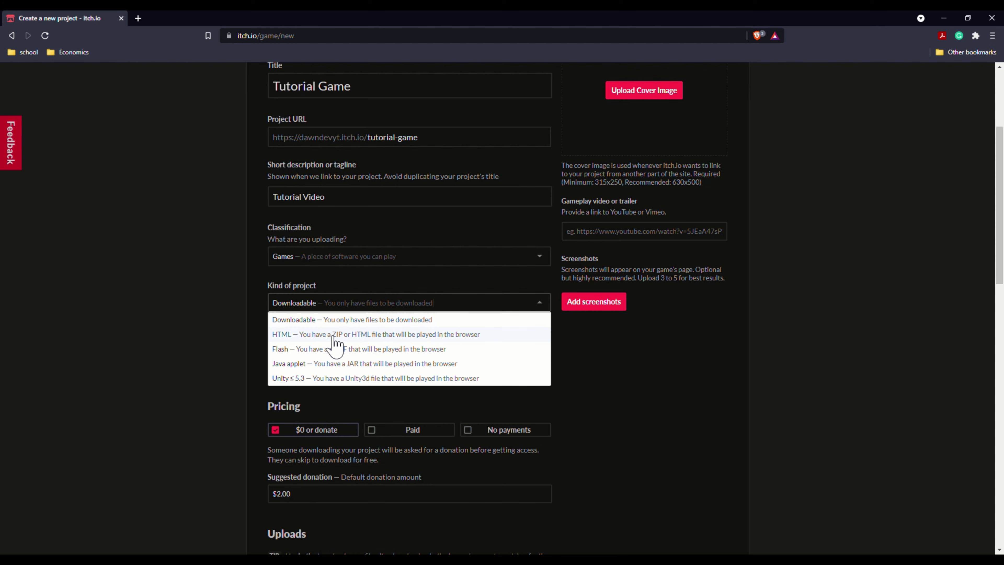
click(314, 287)
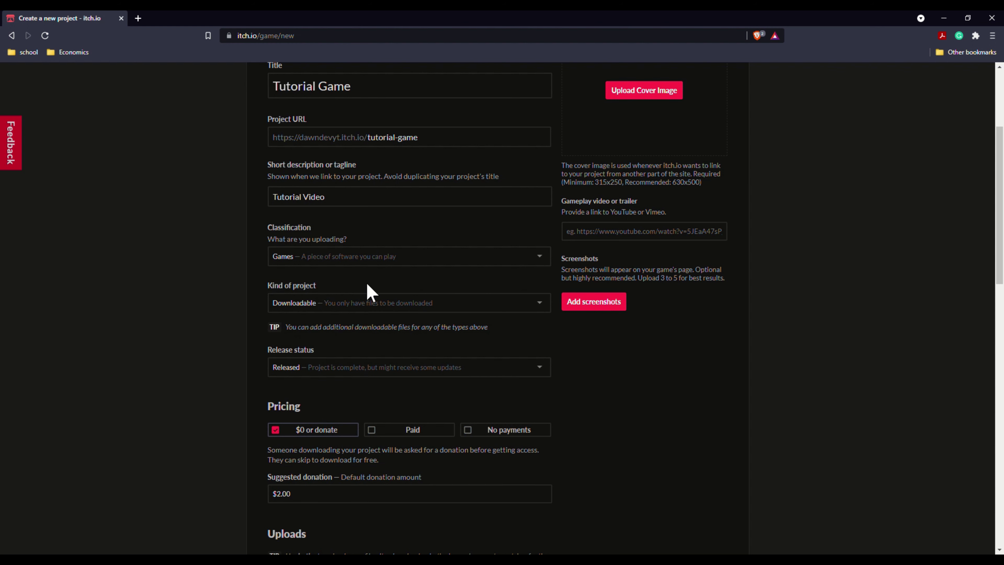
click(366, 305)
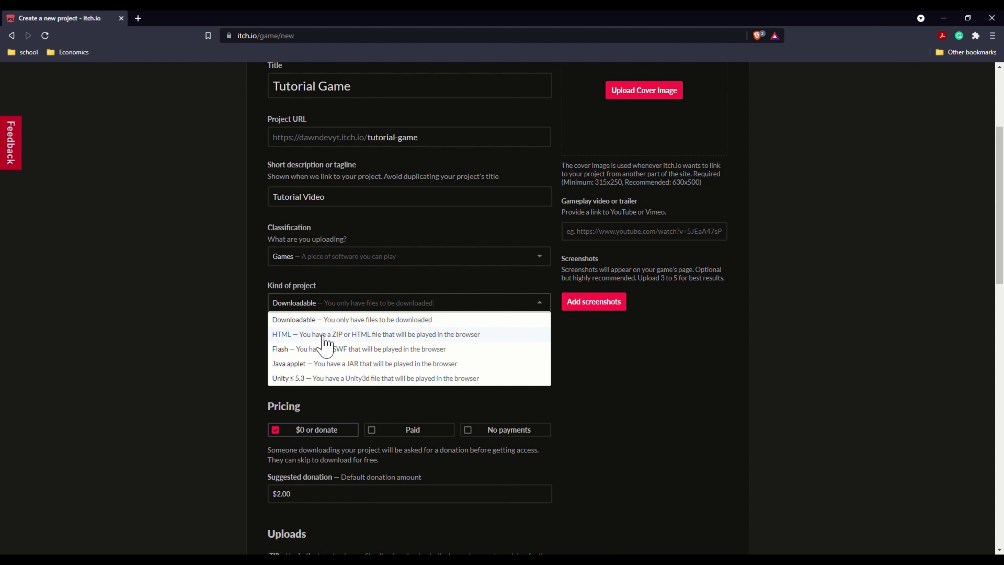
click(324, 335)
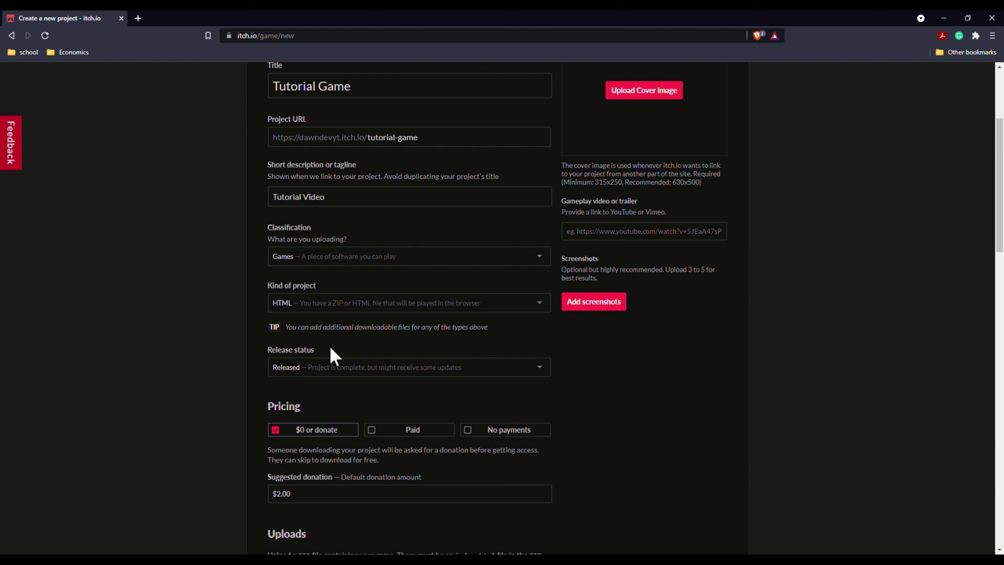
click(542, 371)
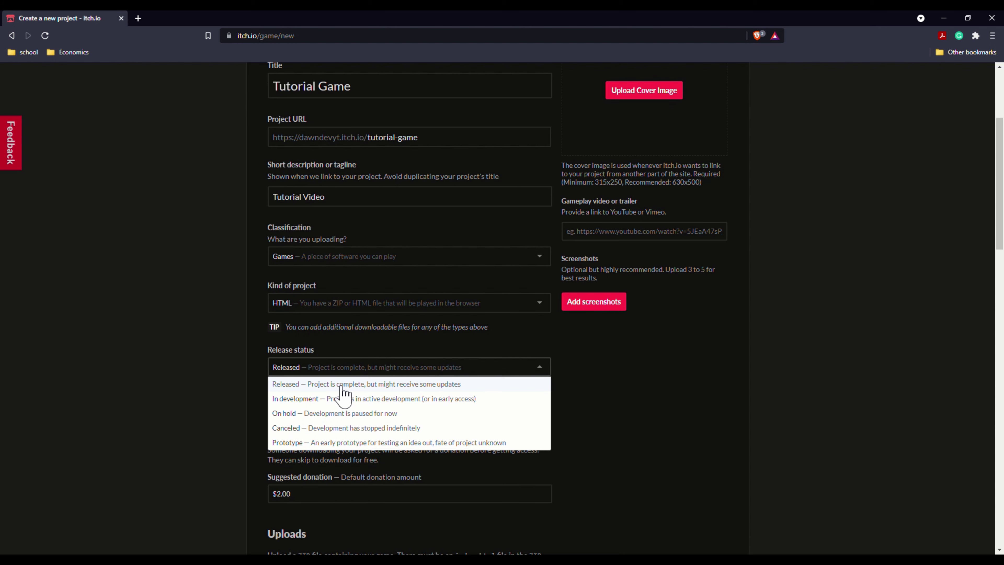
click(368, 399)
Review the donation pricing explanation and set the project's pricing to No payments
scroll(620, 404, down, 3)
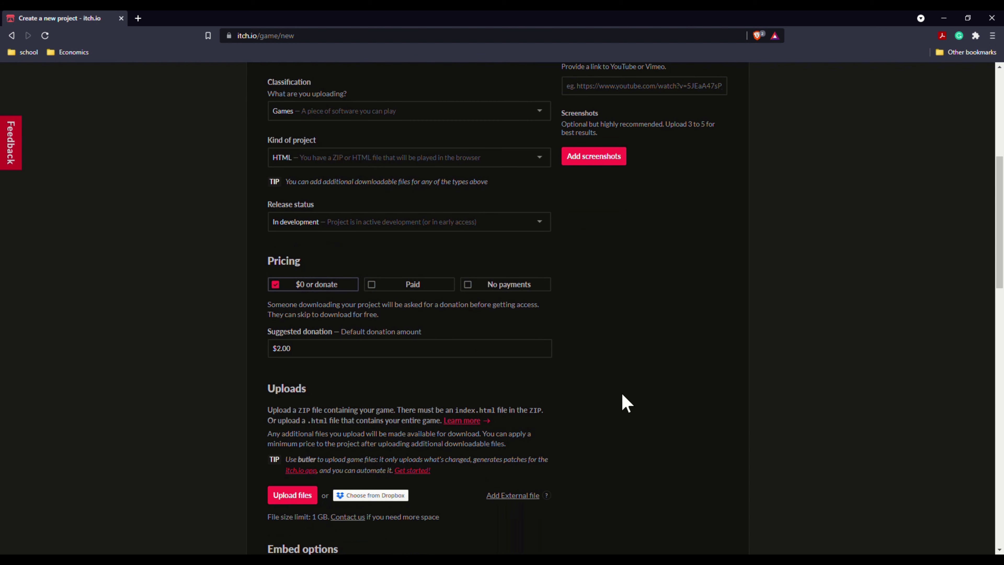
drag(266, 229, 312, 241)
click(334, 242)
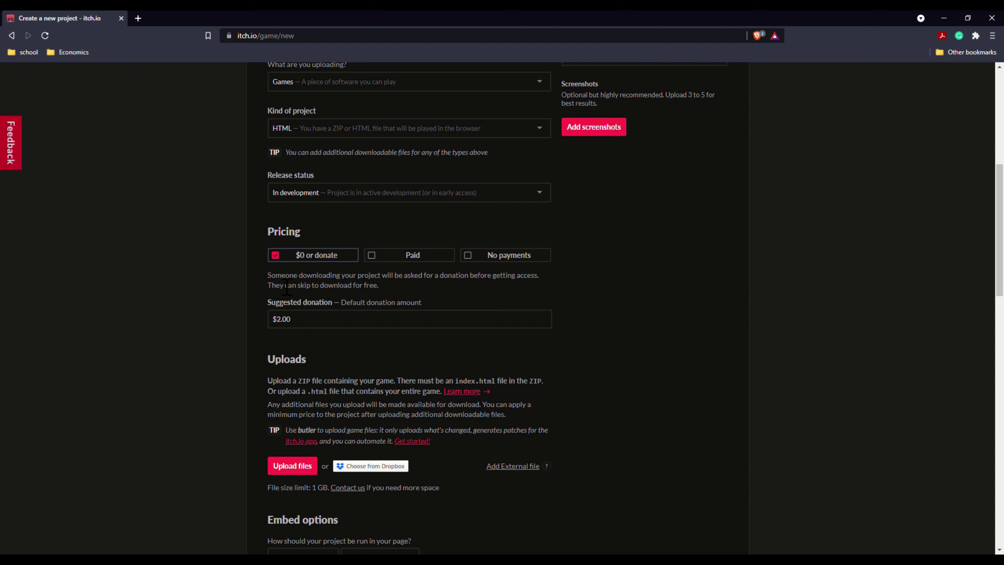
drag(267, 279, 385, 287)
click(395, 291)
drag(267, 276, 384, 277)
click(391, 296)
click(508, 261)
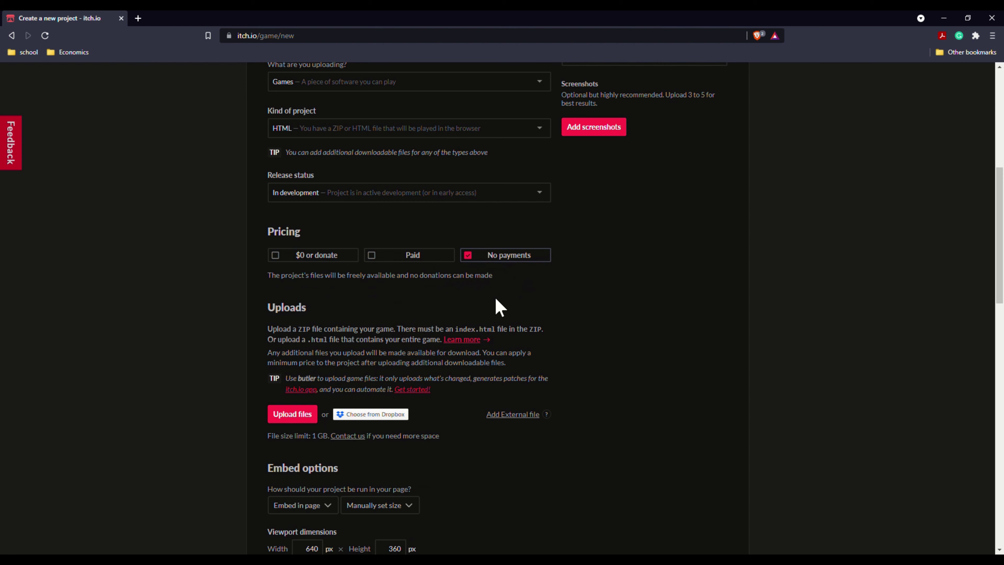
Upload Tutorial Game.zip as the project's game file and mark it as played in the browser
scroll(495, 298, down, 4)
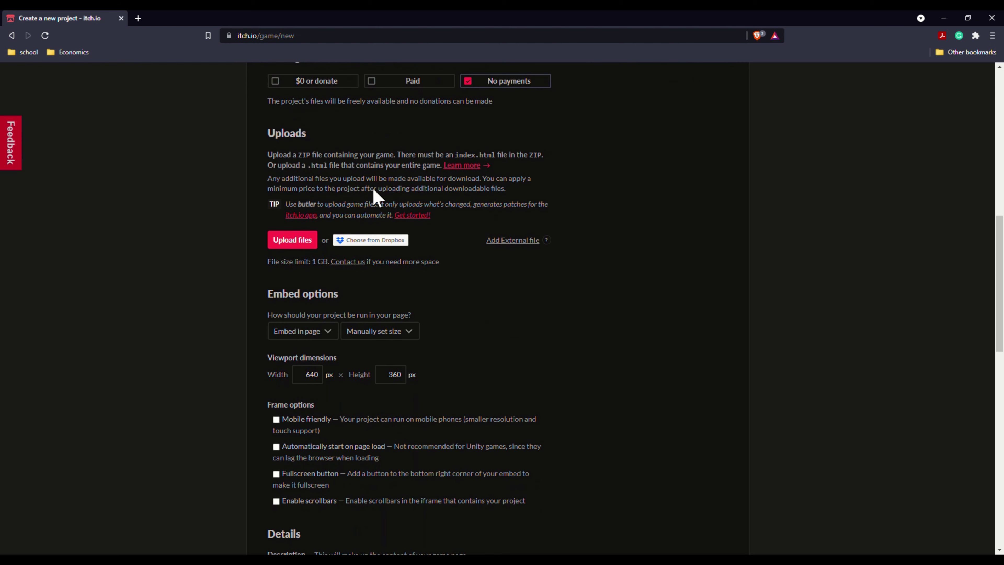
scroll(375, 197, up, 4)
double_click(280, 315)
click(346, 316)
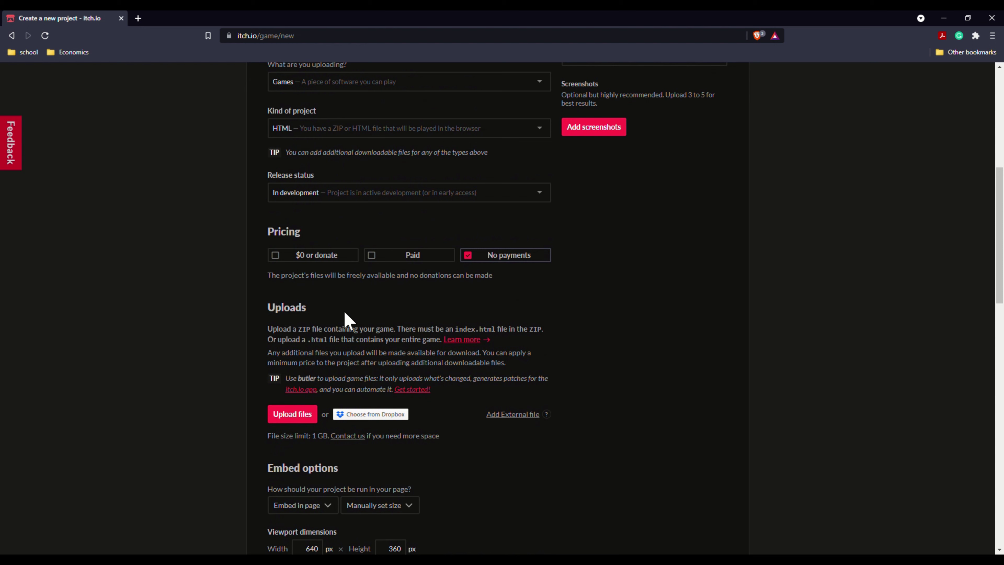
click(303, 417)
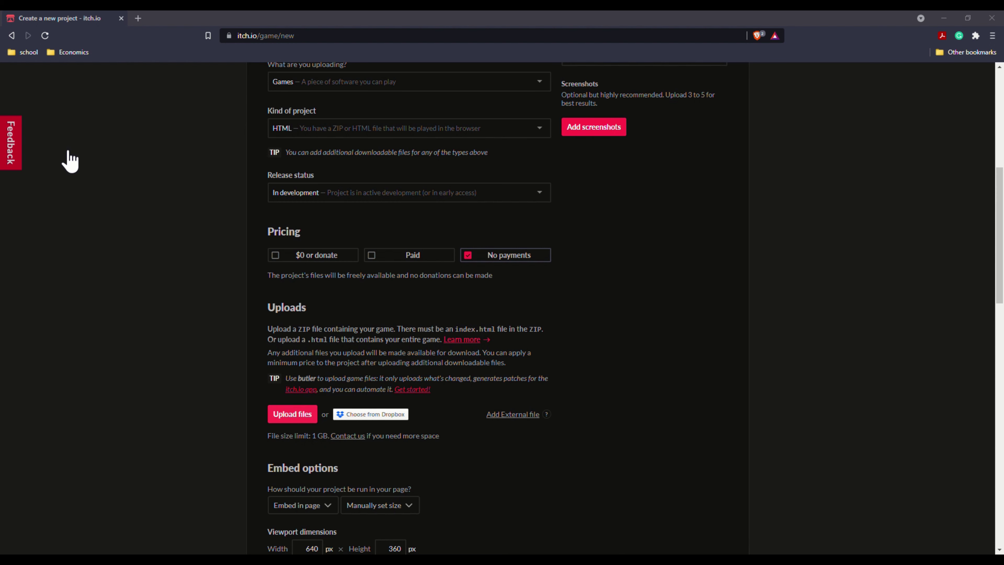
key(Return)
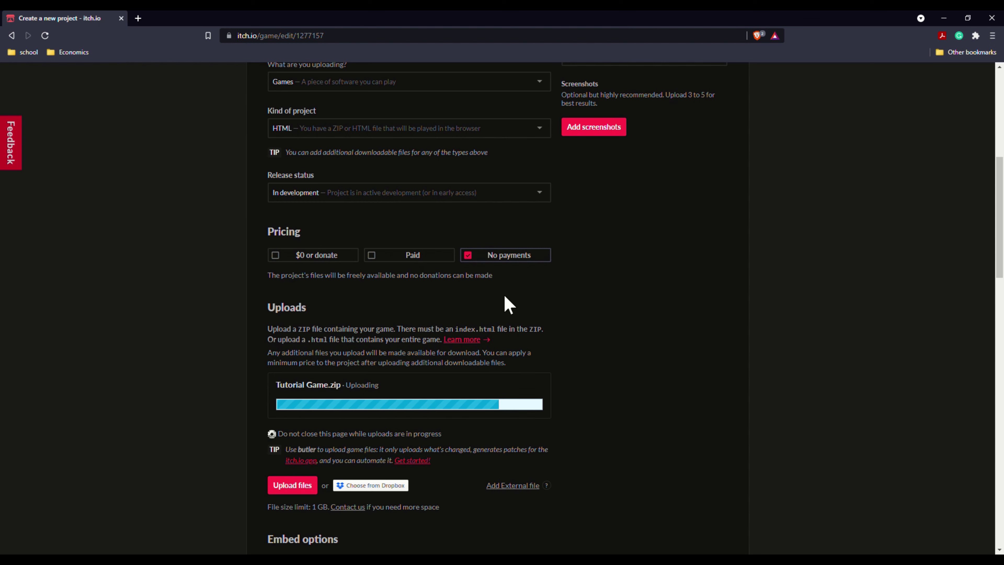
scroll(589, 310, down, 4)
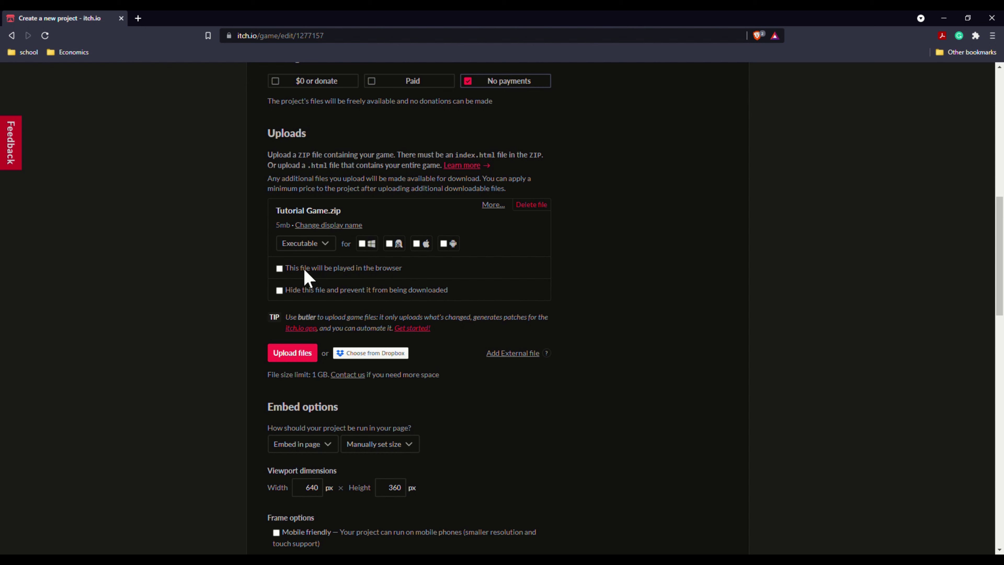
click(279, 268)
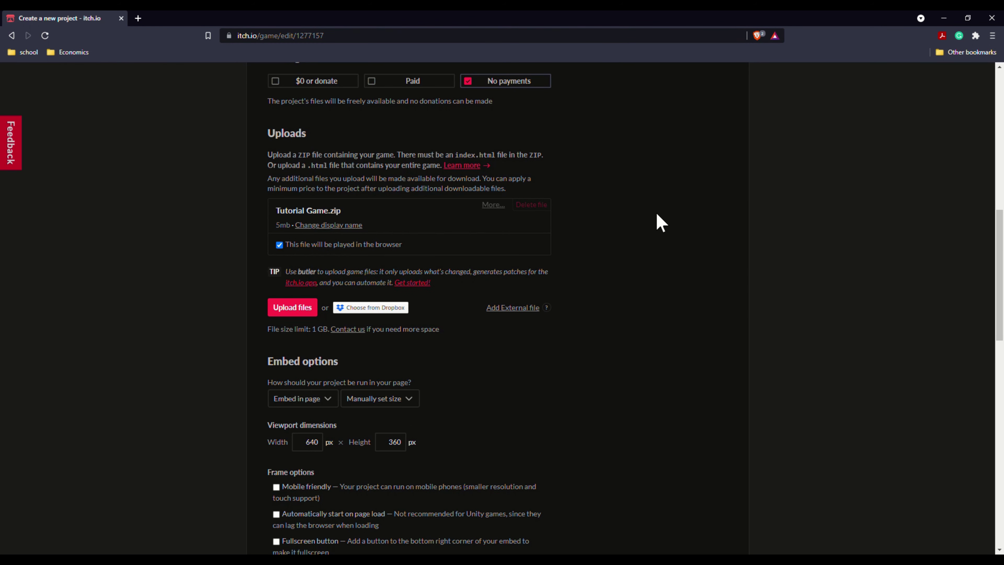
Set the embed viewport dimensions to 1080 px wide and 680 px high
scroll(661, 222, down, 4)
drag(269, 188, 343, 194)
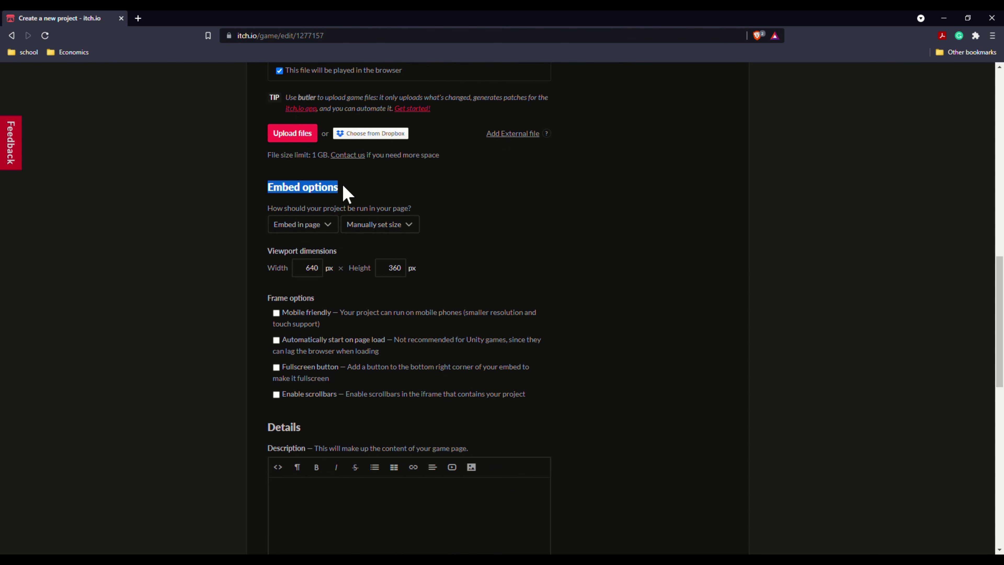
click(343, 185)
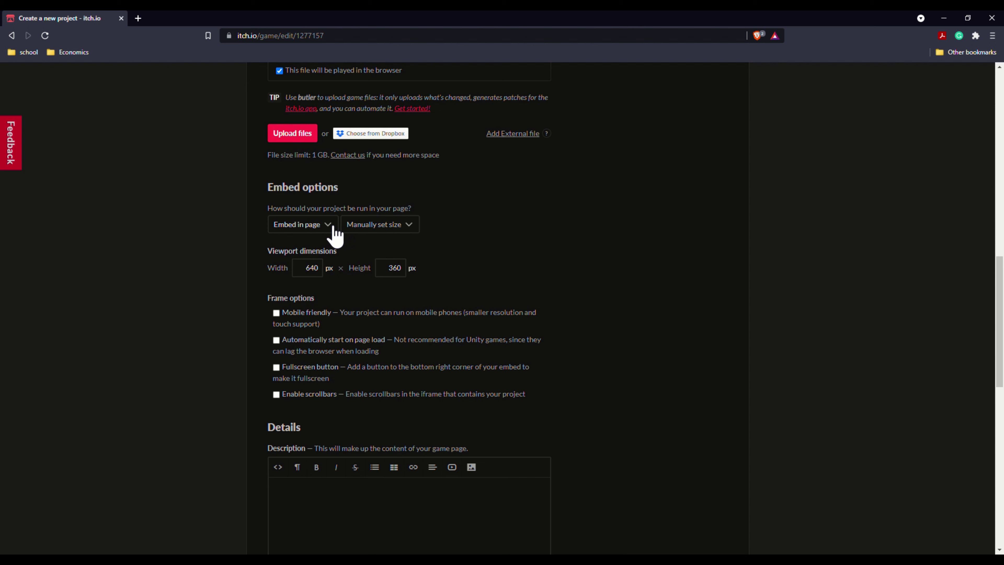
double_click(312, 268)
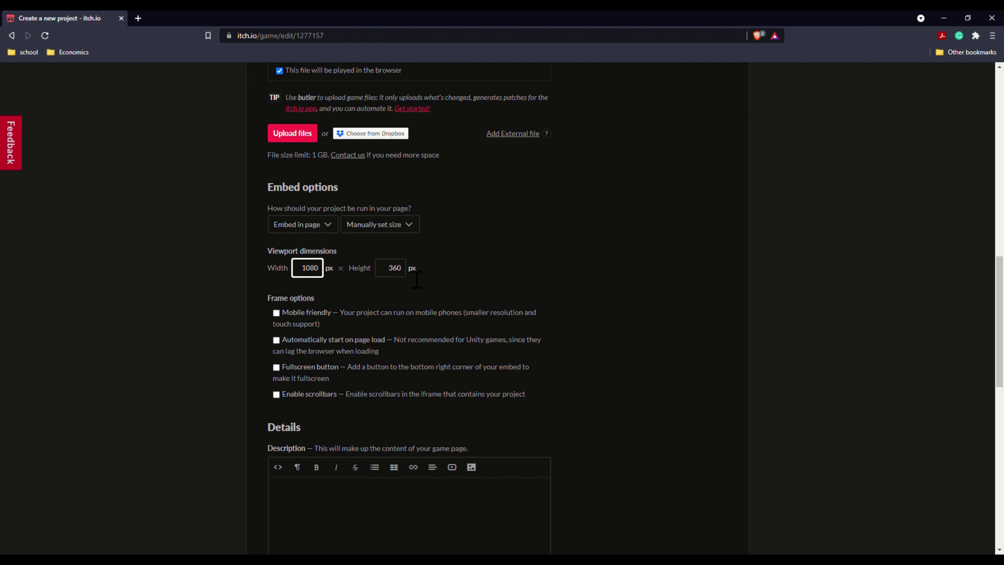
key(Tab)
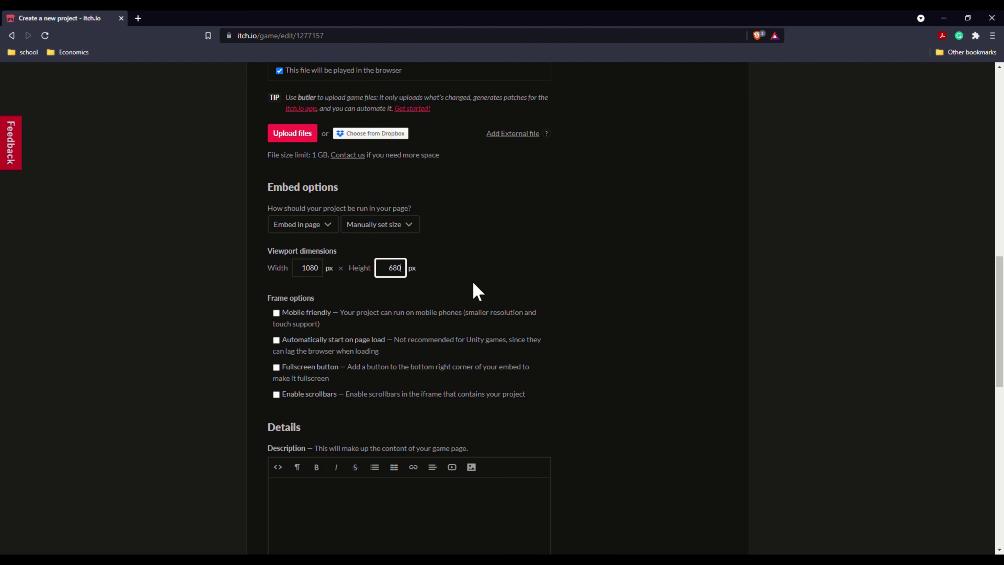
scroll(474, 282, down, 4)
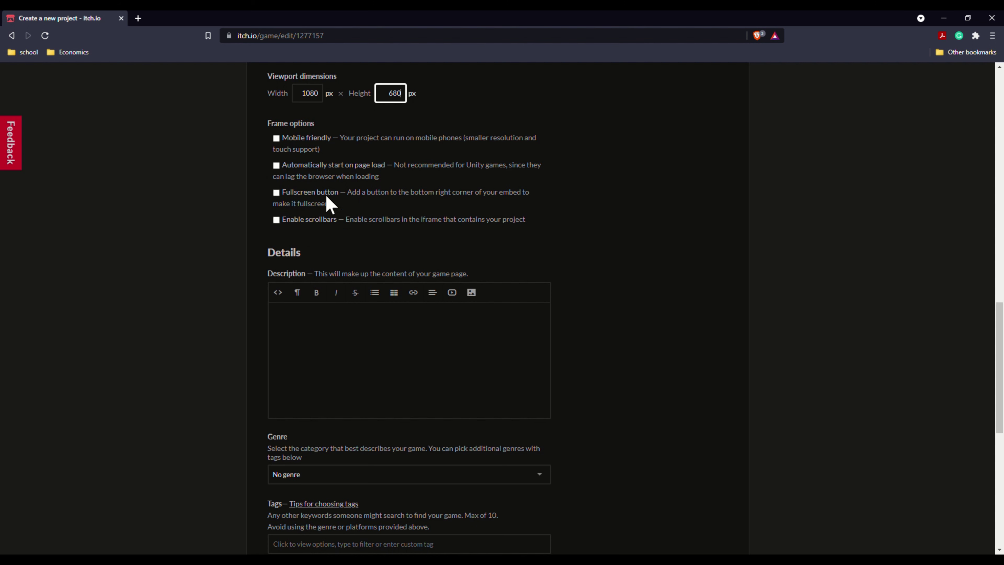
click(358, 175)
click(281, 167)
Enter "Tutorial for uploading a game to itch.io!" as the description for the game page
scroll(324, 237, down, 4)
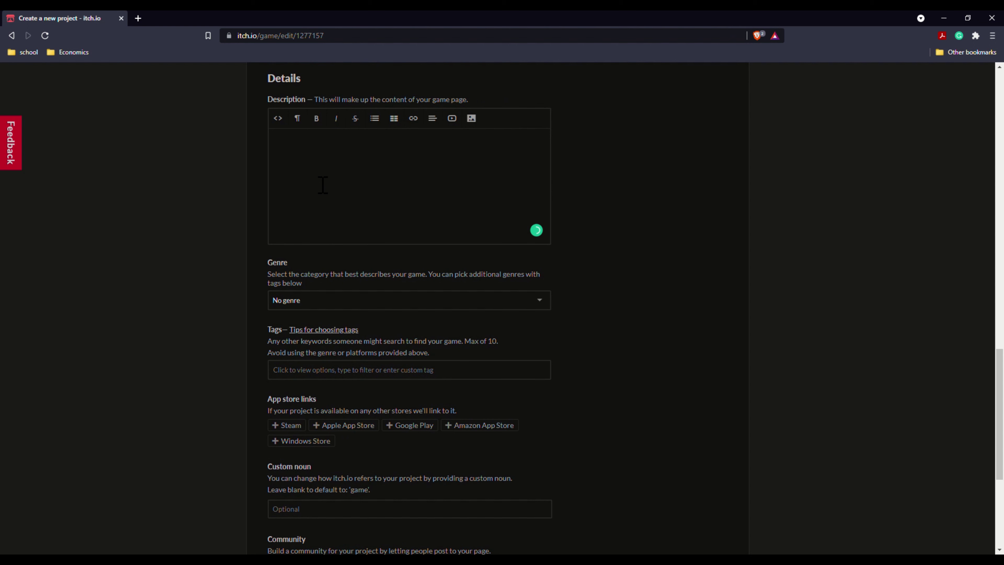
text(Tutorial for uploading a game to itch.io)
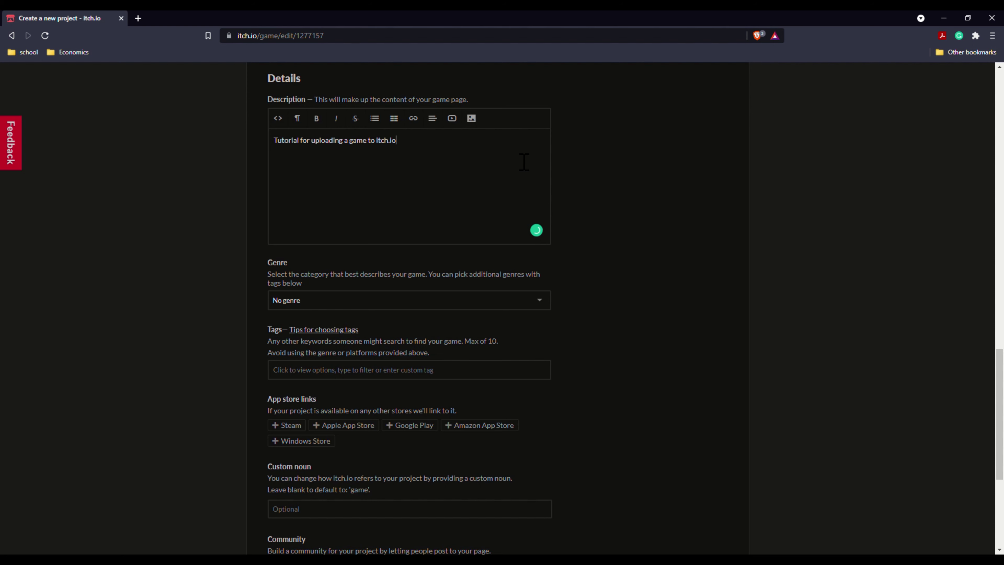
scroll(429, 253, down, 4)
scroll(410, 257, up, 4)
Set the genre to Platformer and add the tags 2d and pixel-art
click(346, 307)
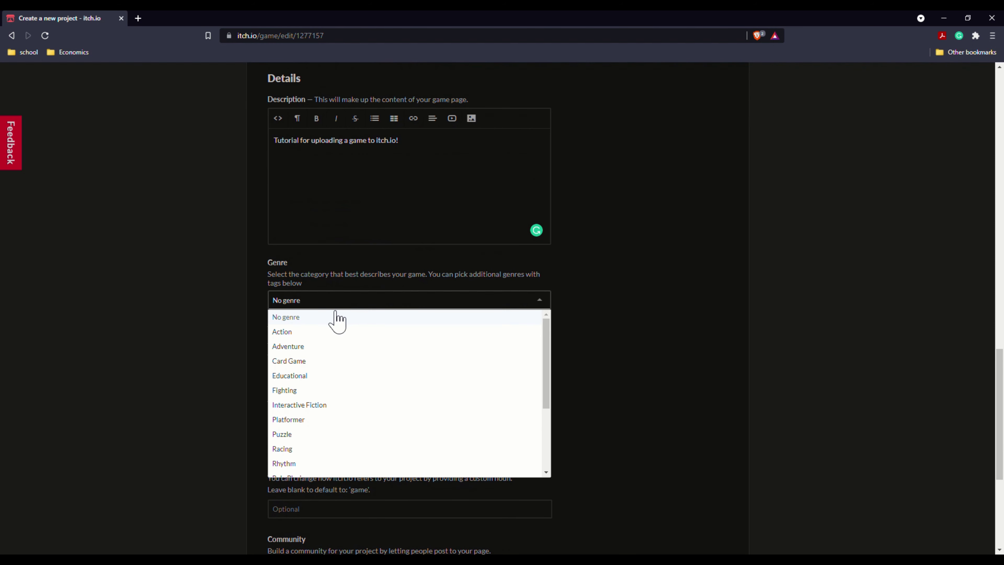
click(316, 420)
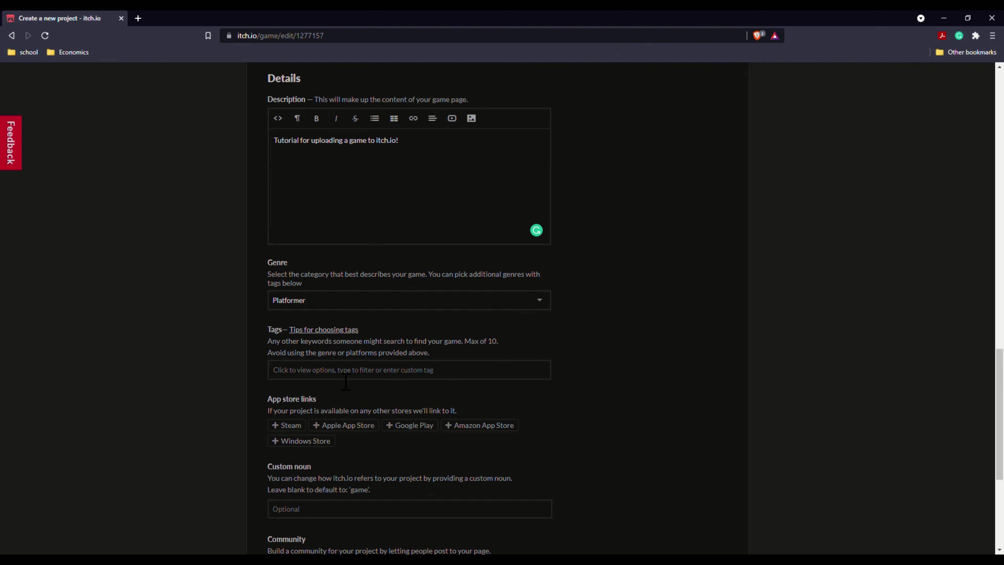
click(330, 378)
click(321, 399)
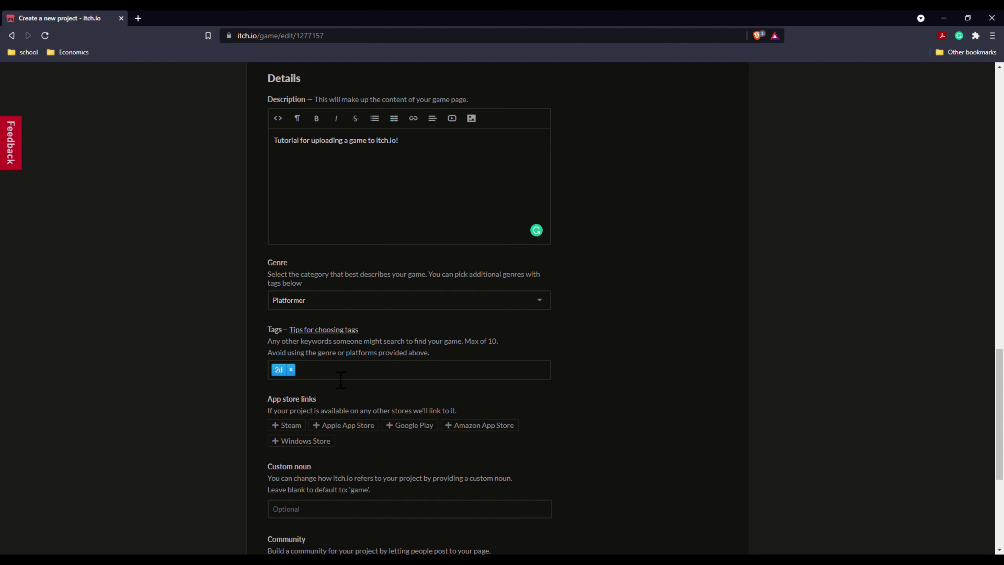
text(pixel)
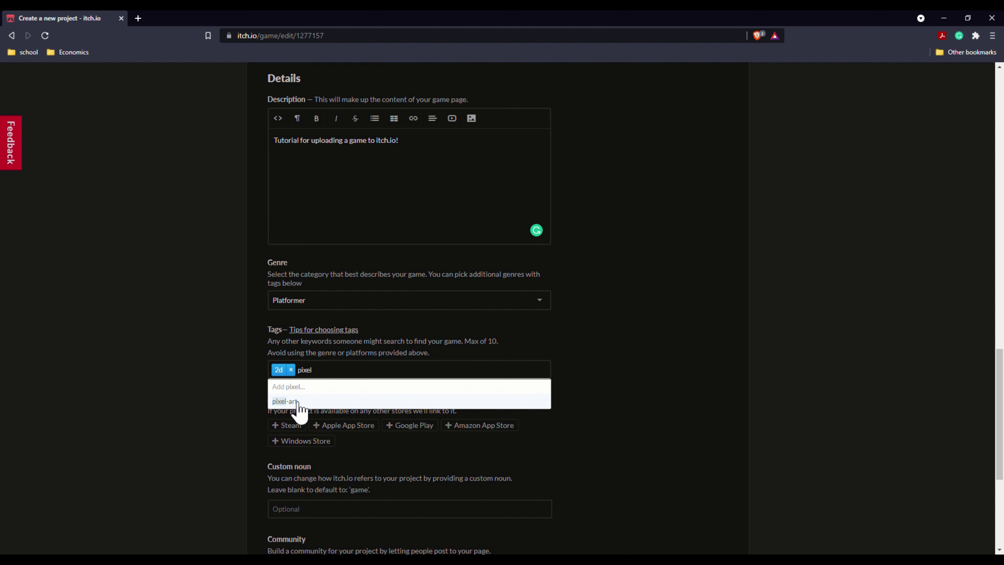
click(295, 402)
Review the app store links and community options, switching Community to Disabled and back to Comments
scroll(631, 419, down, 4)
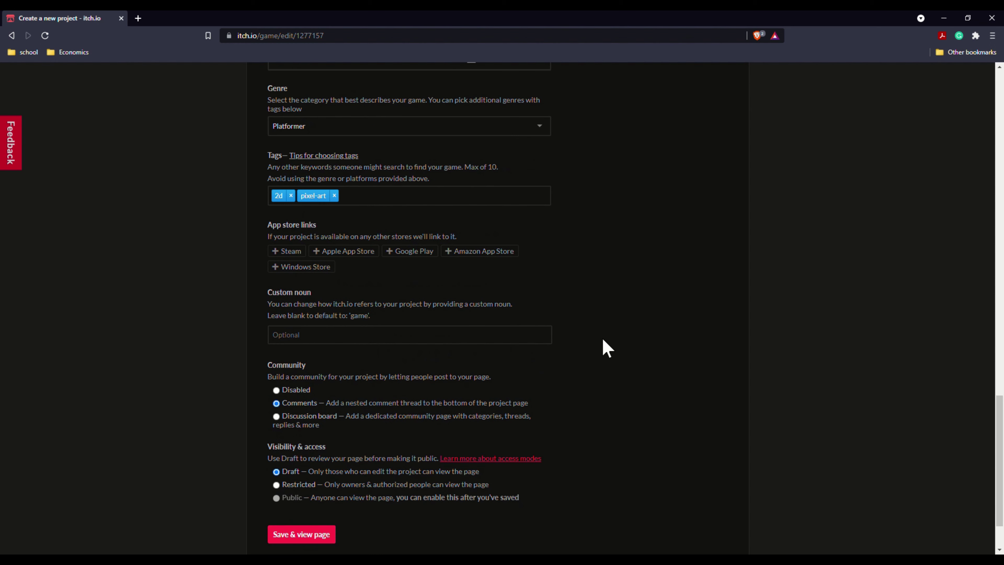
drag(275, 222, 325, 228)
click(326, 226)
scroll(415, 310, down, 2)
drag(265, 292, 315, 292)
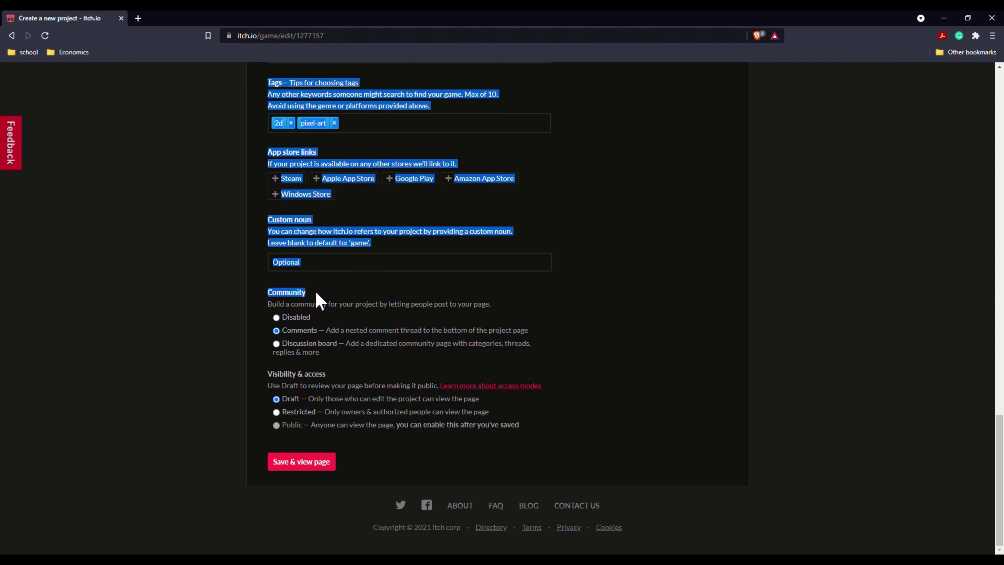
click(318, 301)
click(303, 317)
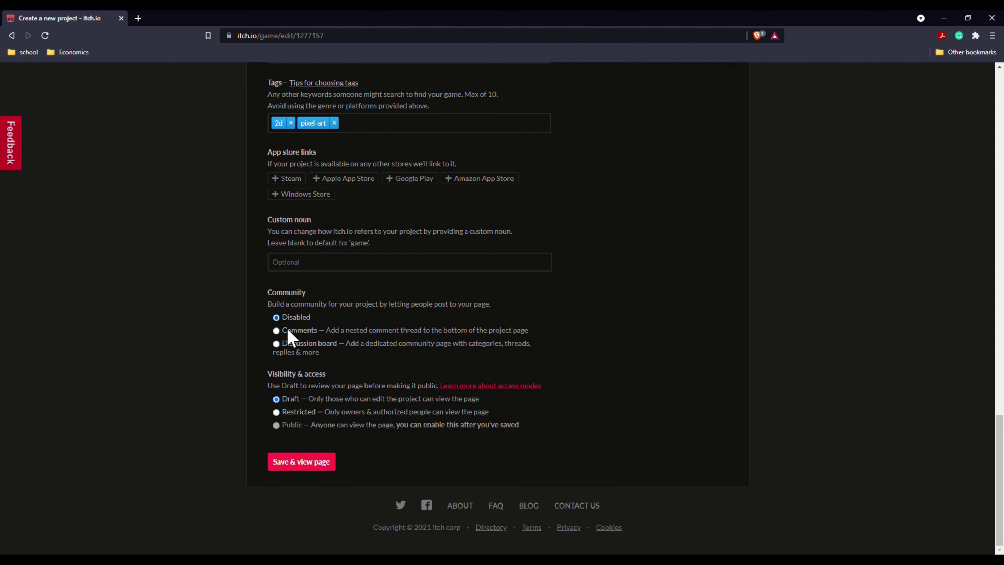
click(276, 330)
Keep the project's visibility as Draft, save the project and view its page
drag(267, 374, 343, 386)
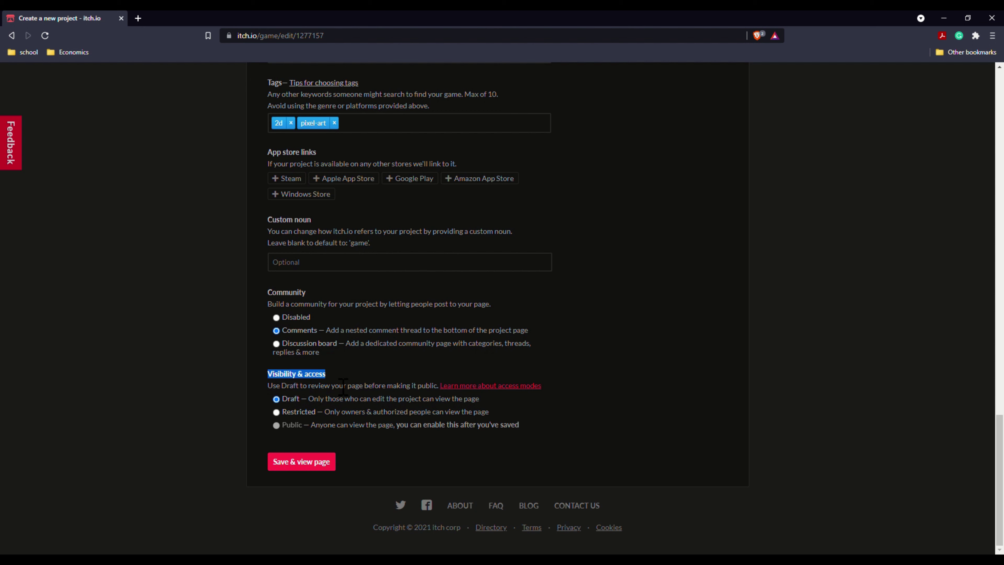
click(332, 382)
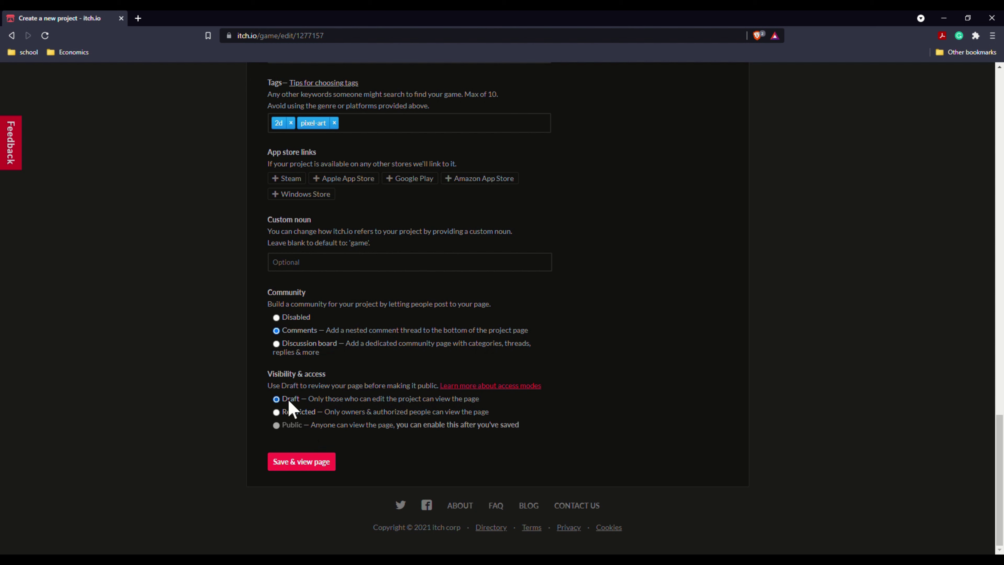
click(315, 460)
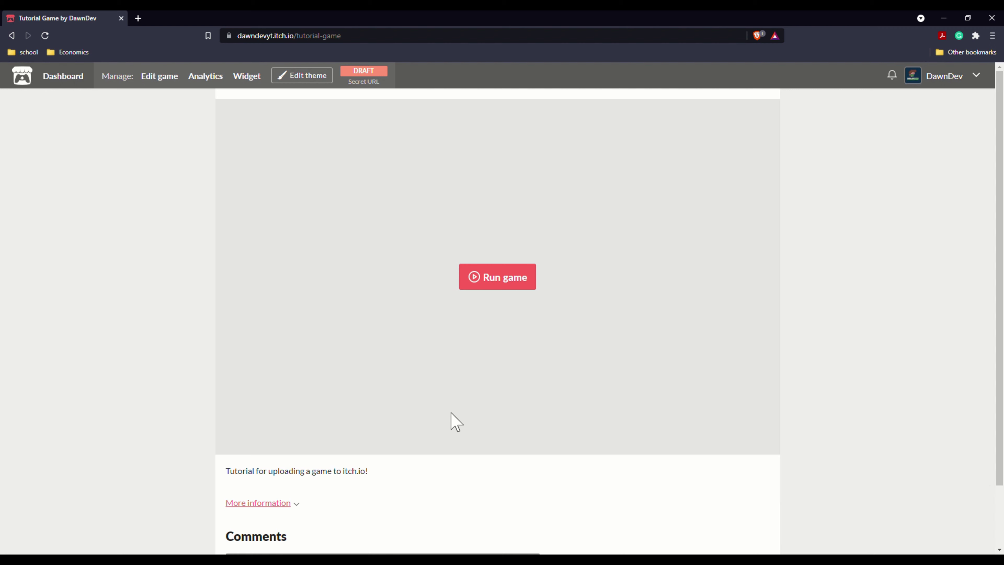
Run the game on its draft page and test the character's movement in both directions and jumping between platforms
scroll(515, 287, down, 2)
scroll(518, 248, up, 2)
click(510, 284)
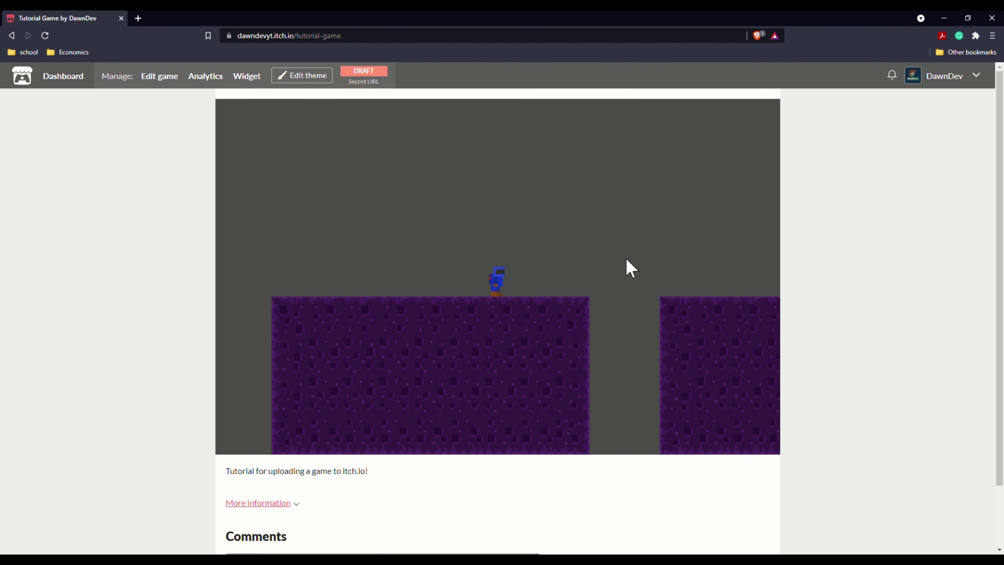
key(Right)
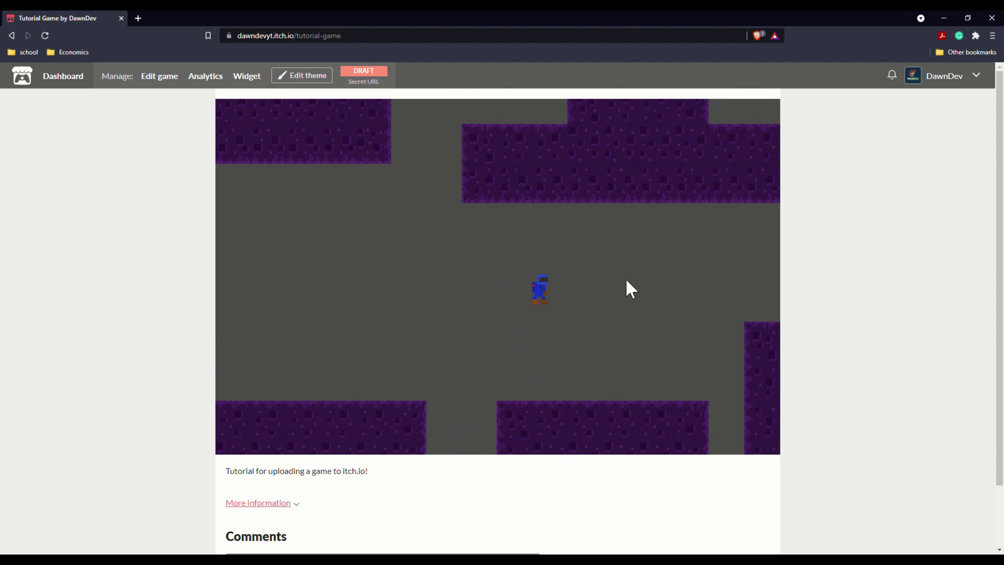
key(Right)
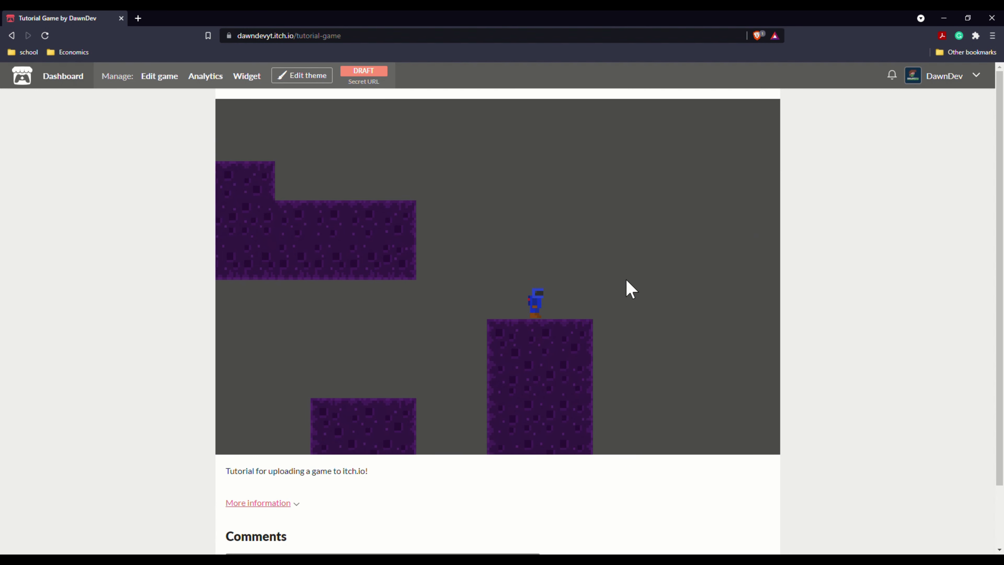
key(Left)
key(space)
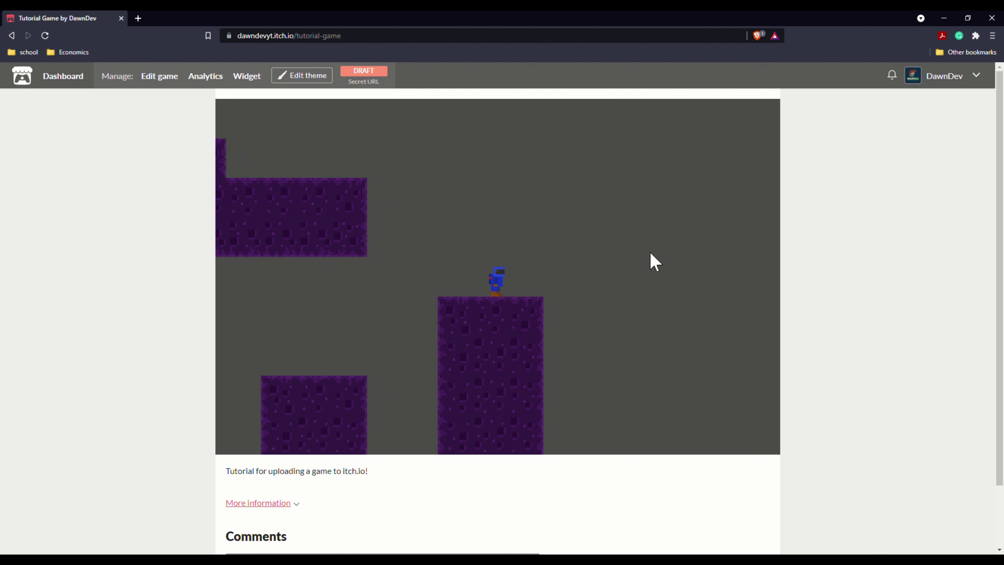
key(Left)
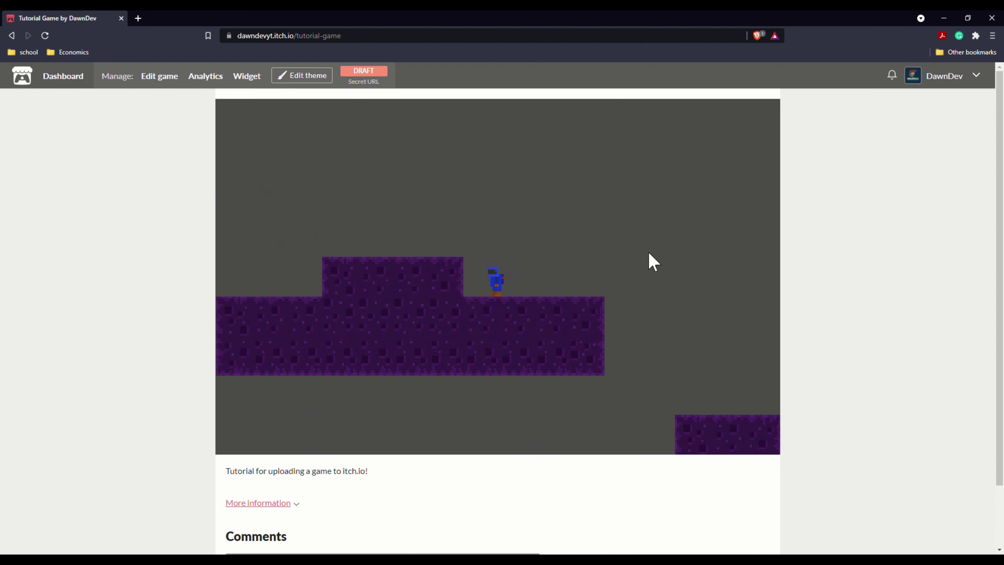
key(Left)
key(space)
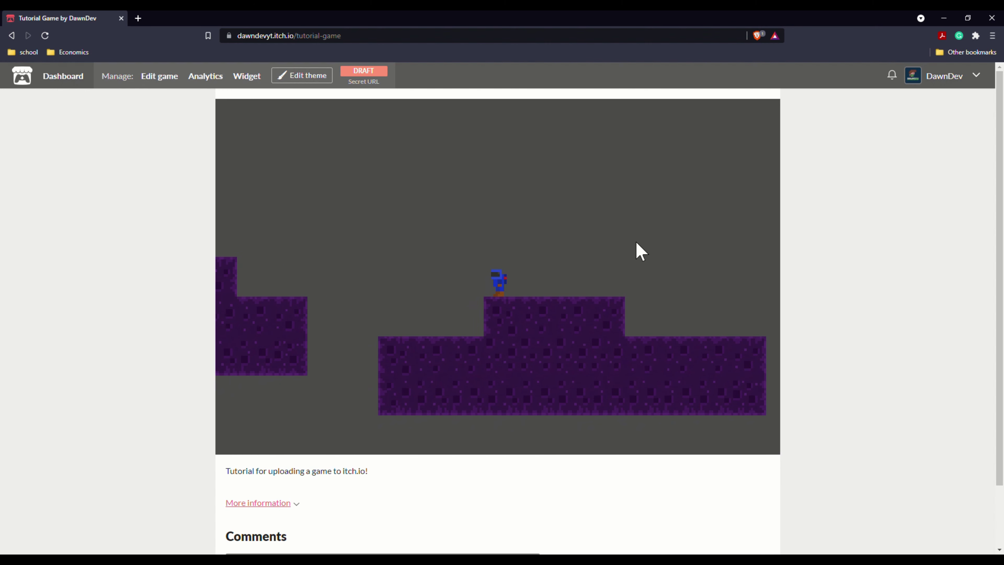